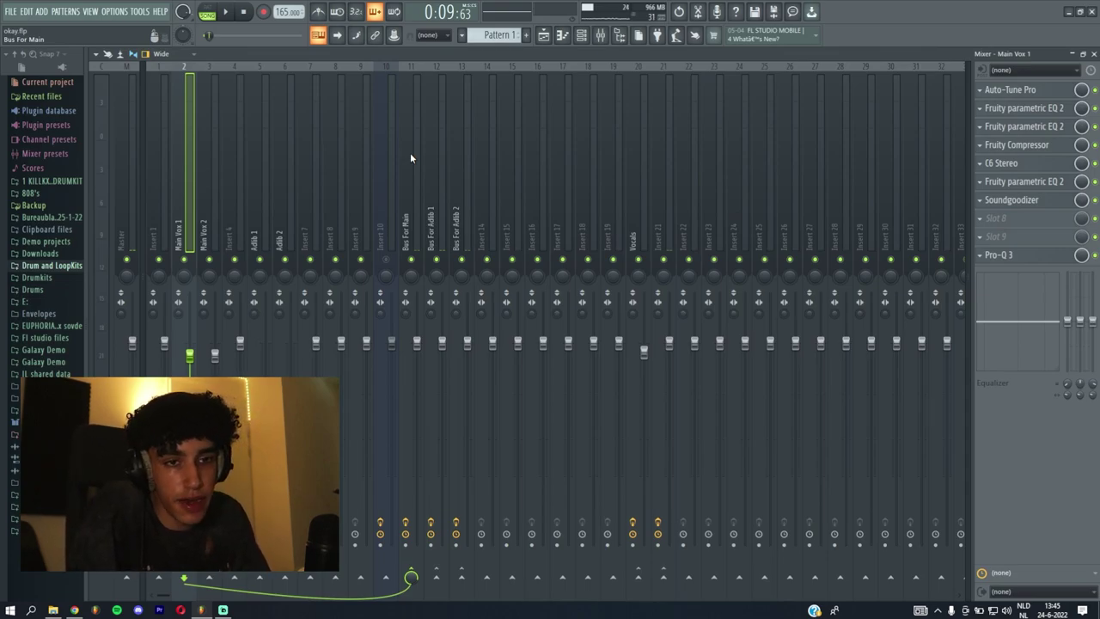
# - Open the Auto-Tune Pro effect on the Main Vox 1 insert
pyautogui.click(1023, 90)
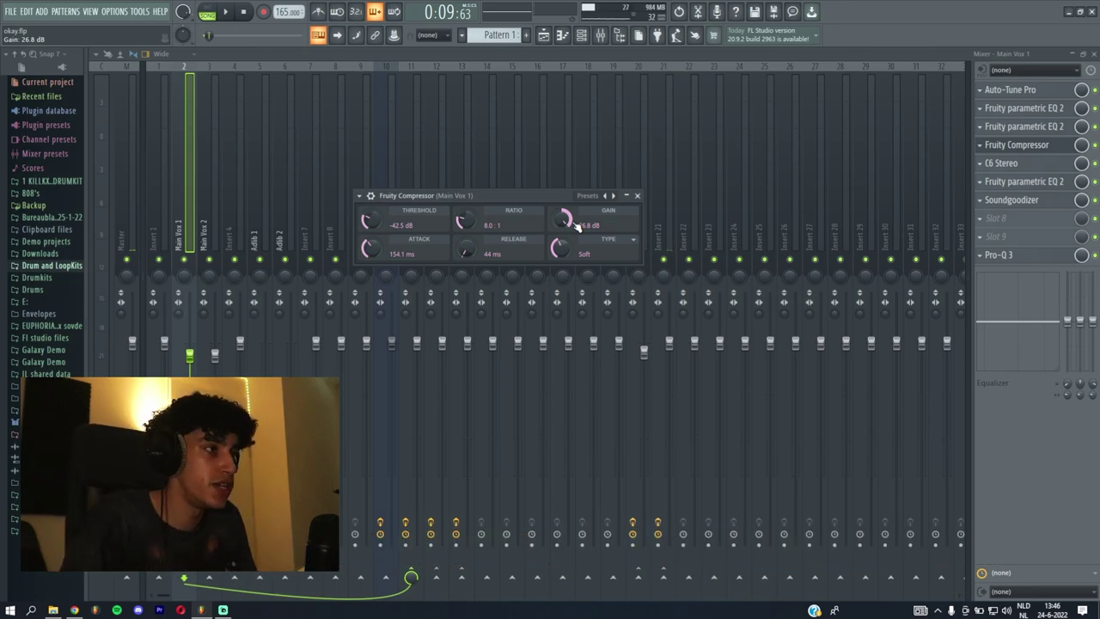
# - Glance at the vocal clips in the Playlist, return to the Main Vox 1 mixer, then reach for C6 Stereo
pyautogui.click(543, 34)
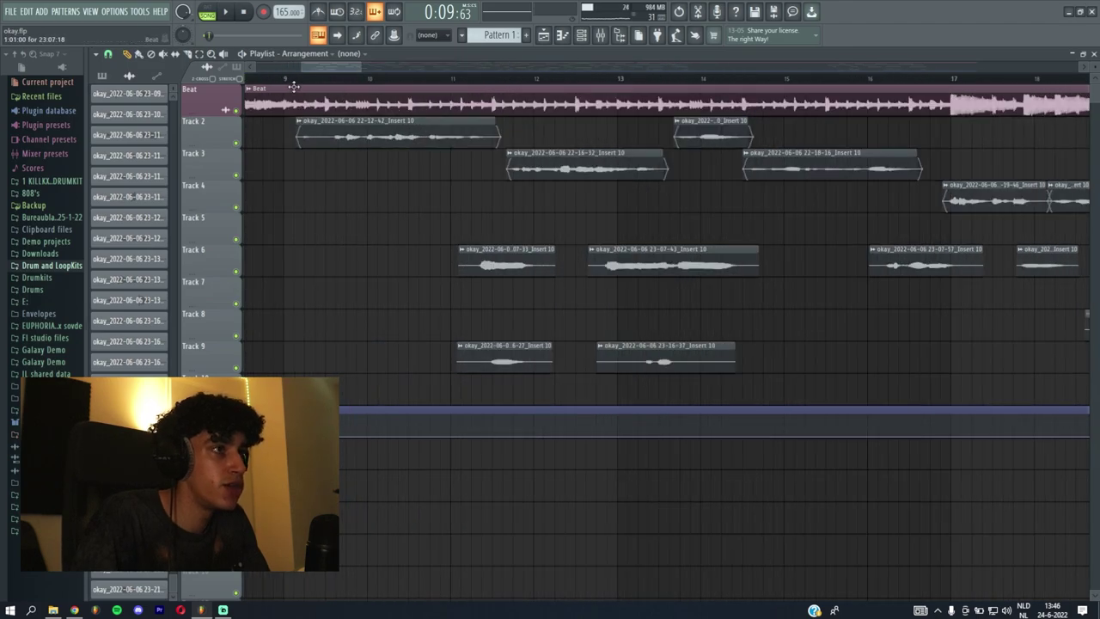
pyautogui.click(601, 36)
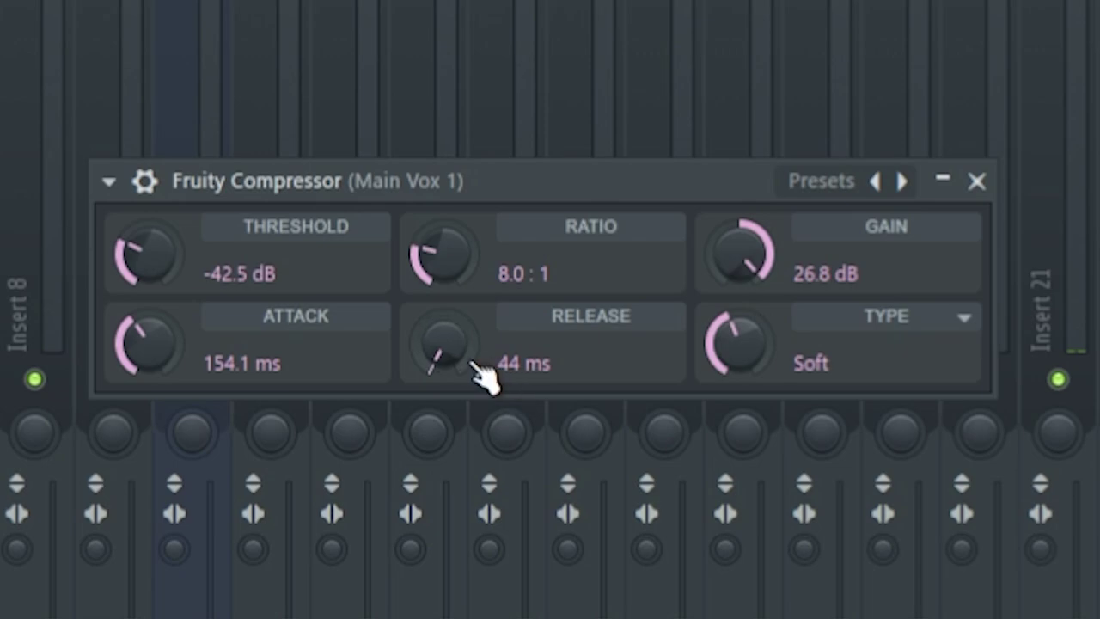
pyautogui.rightClick(965, 320)
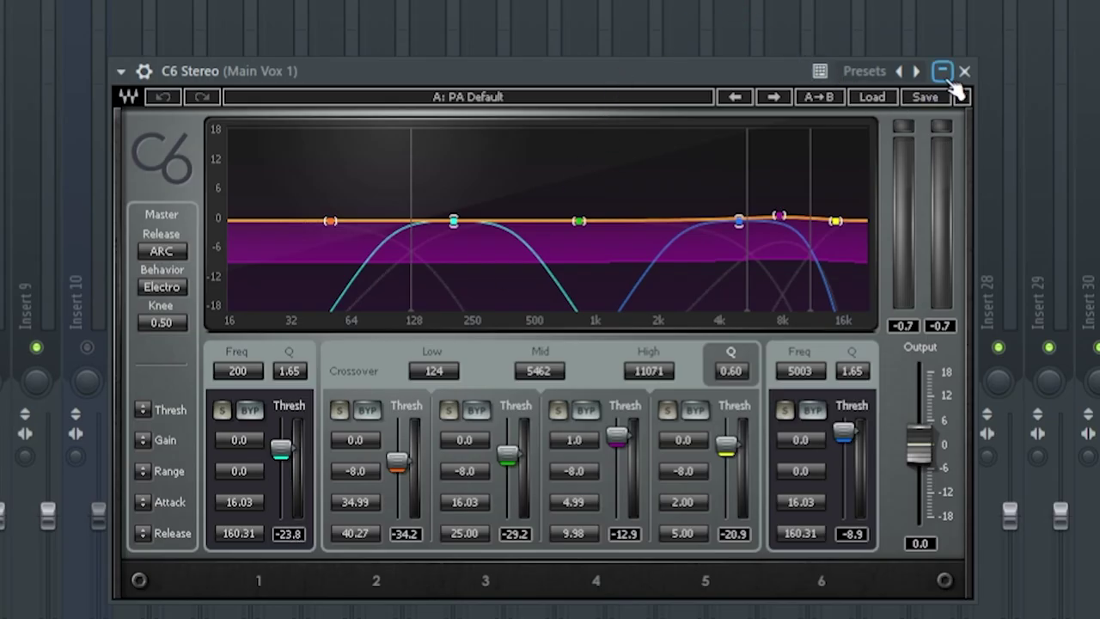
# - Minimize C6 Stereo and center the parametric EQ and Soundgoodizer windows over the mixer
pyautogui.click(949, 76)
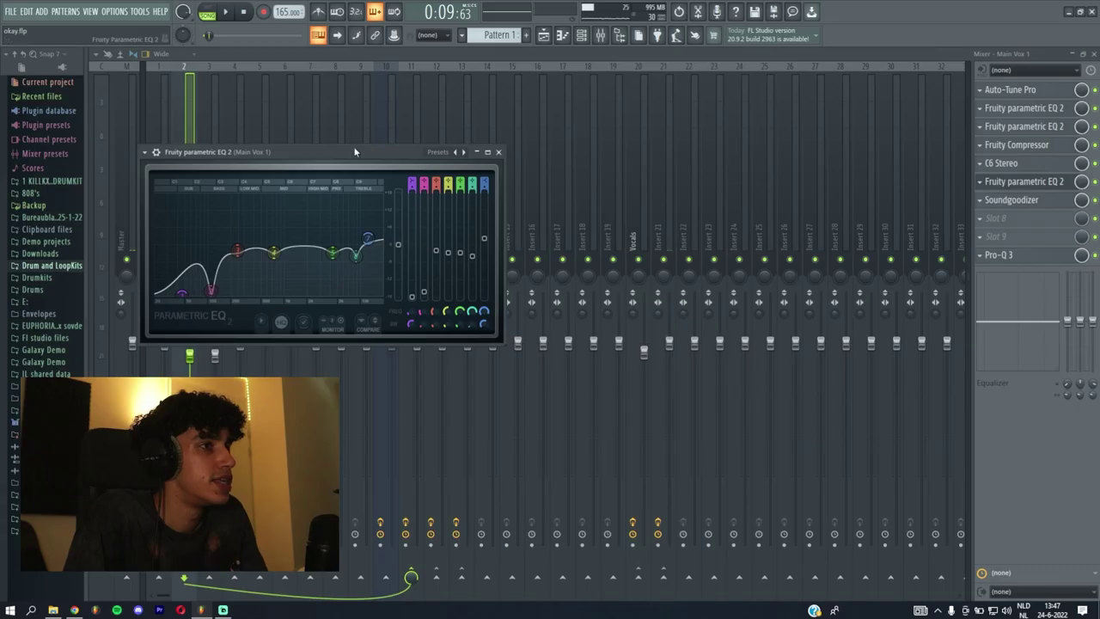
pyautogui.moveTo(357, 153); pyautogui.dragTo(583, 152)
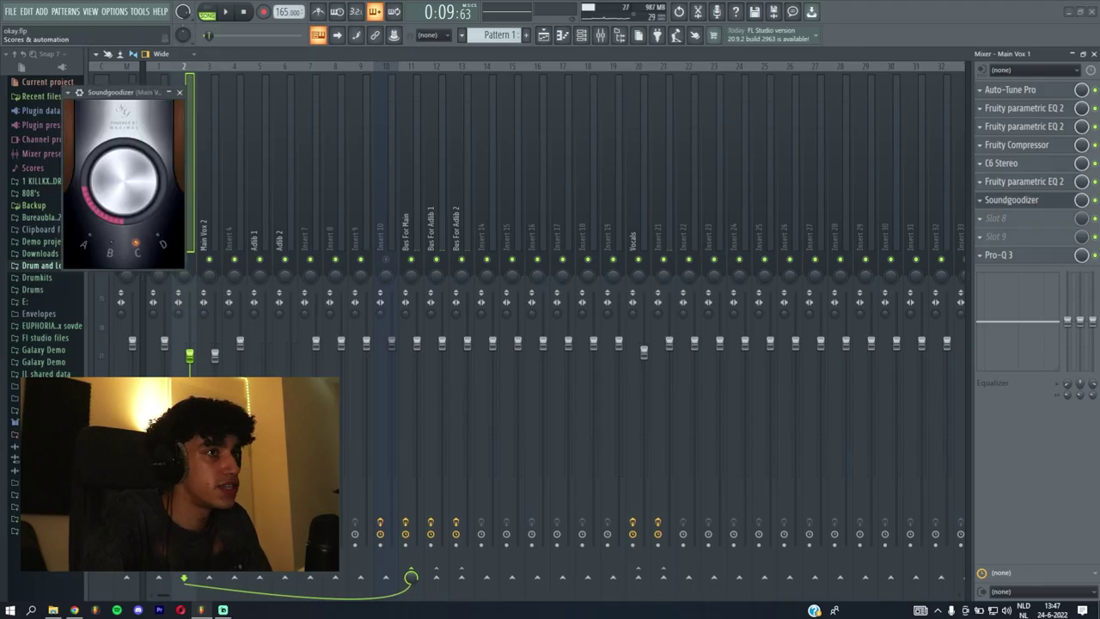
pyautogui.moveTo(98, 97); pyautogui.dragTo(511, 174)
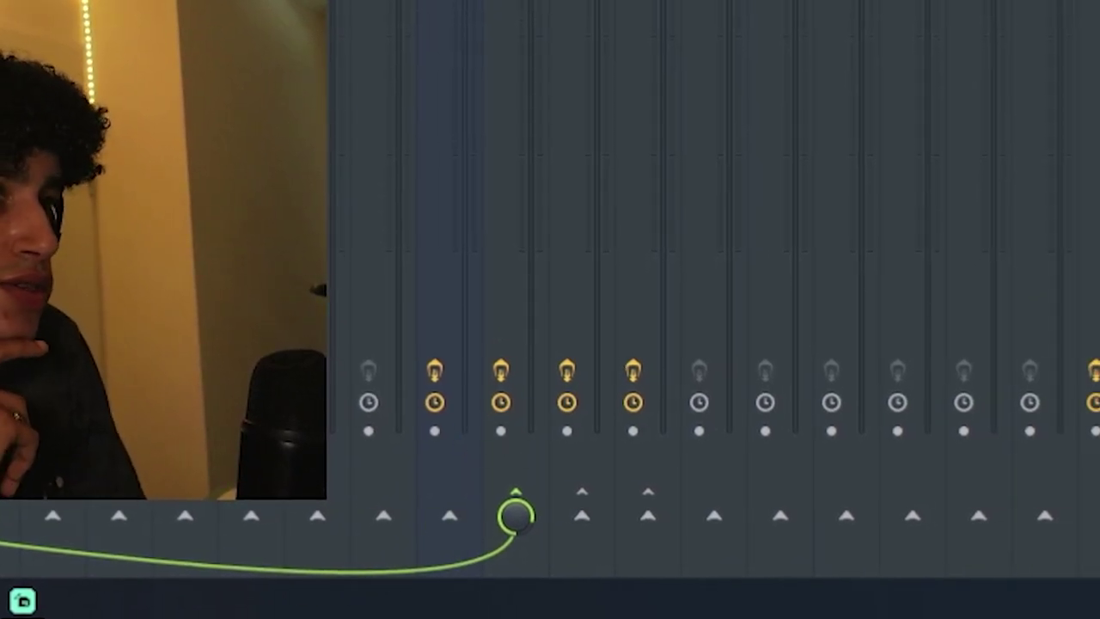
# - On Bus For Main, open and disable Fresh Air, then open the RDeEsser Stereo de-esser
pyautogui.click(415, 207)
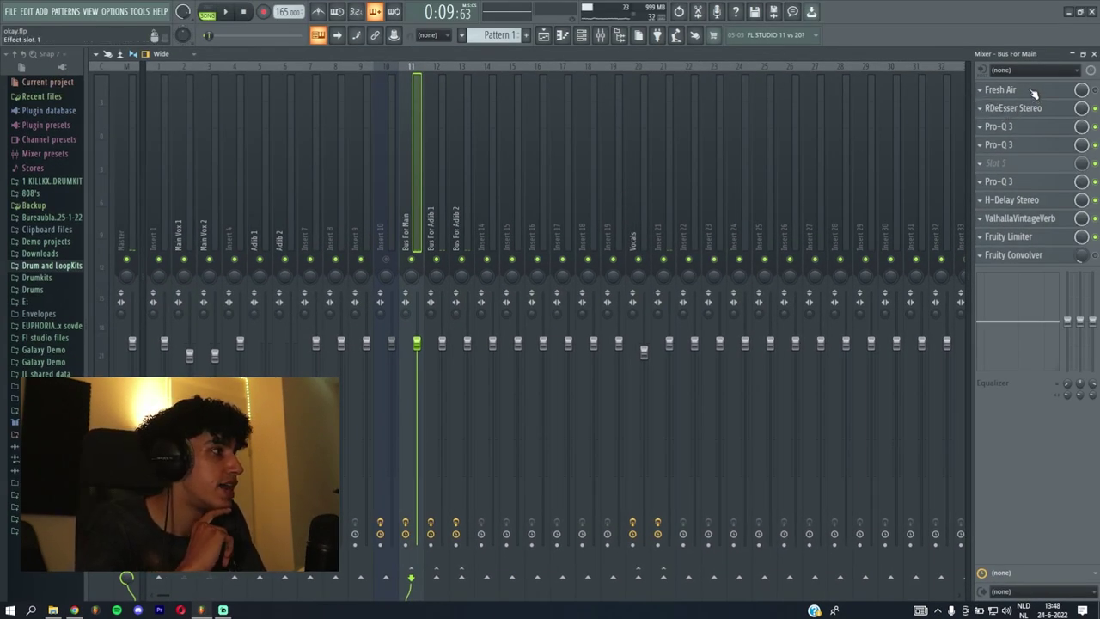
pyautogui.click(1034, 93)
pyautogui.moveTo(454, 168); pyautogui.dragTo(577, 144)
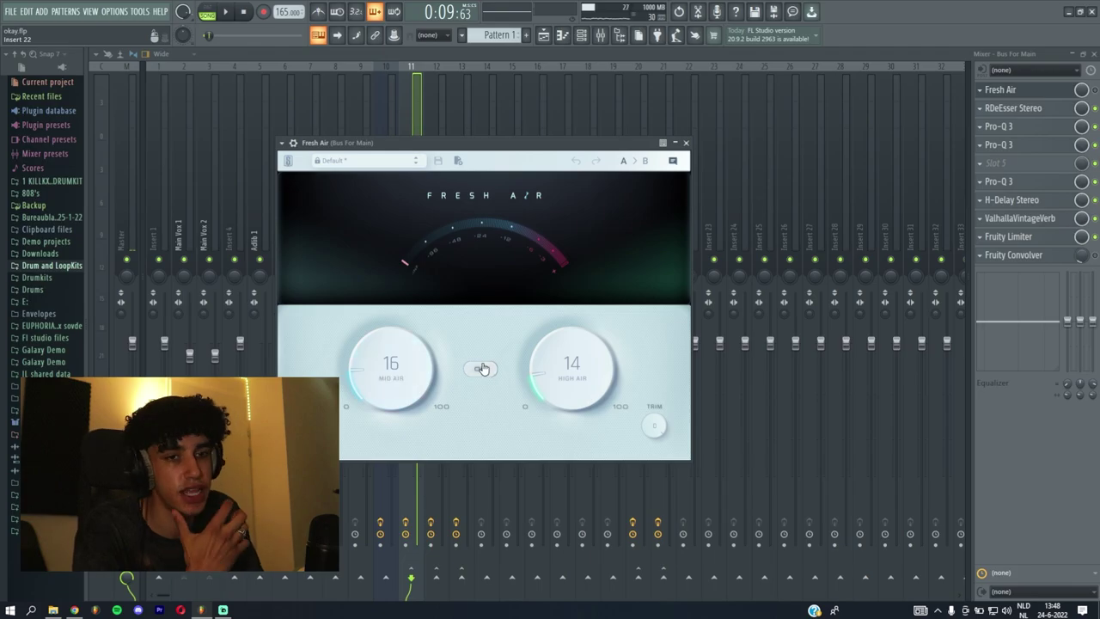
pyautogui.click(1095, 90)
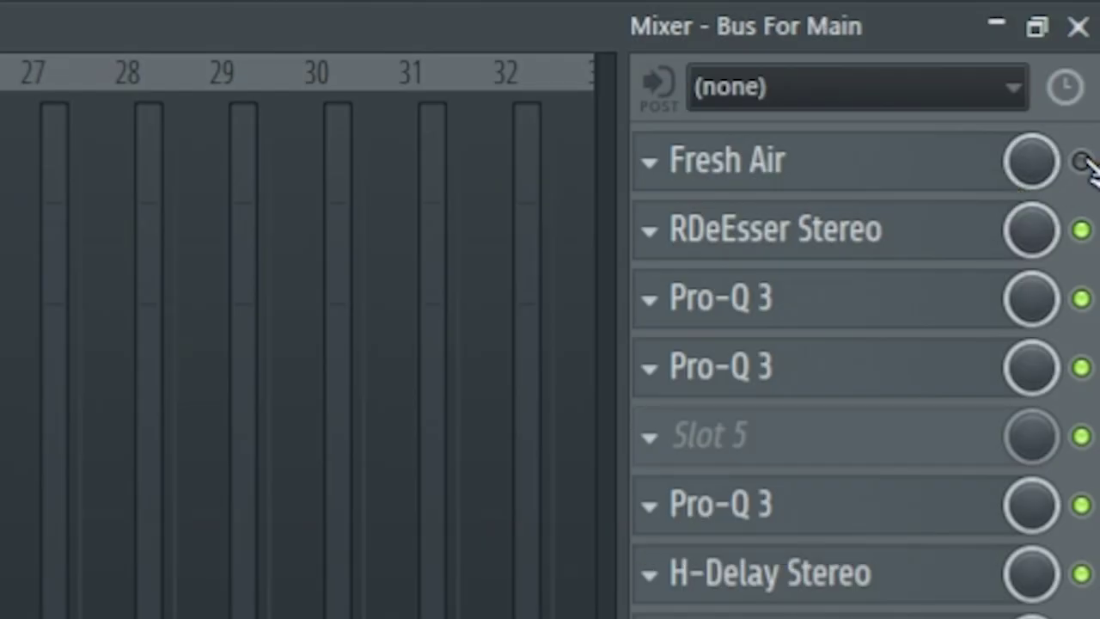
pyautogui.click(890, 242)
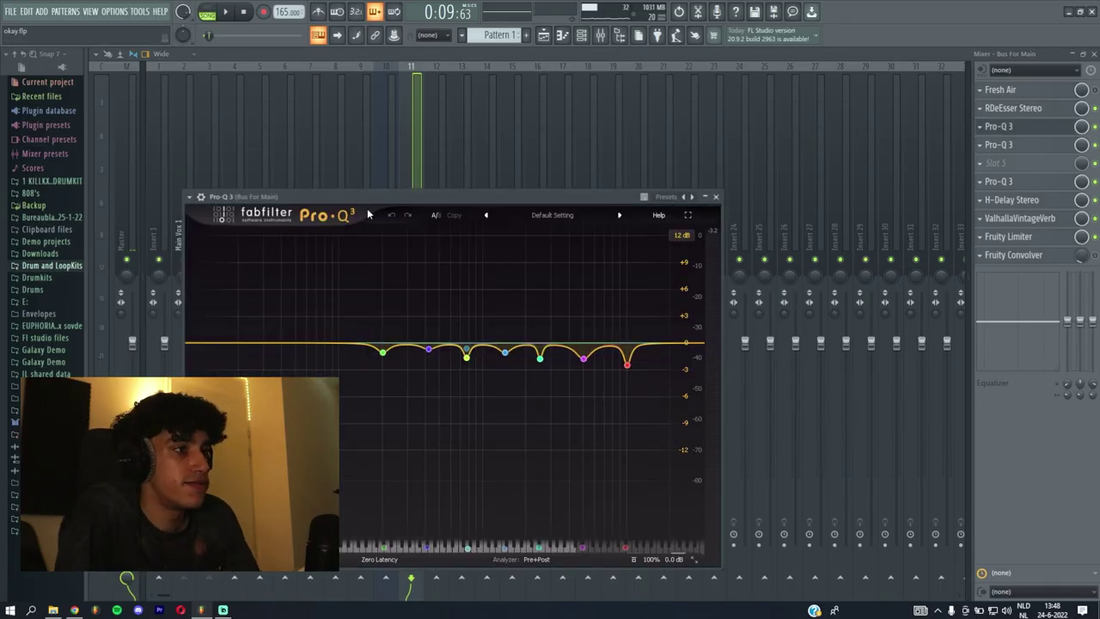
# - Move aside and close the first Pro-Q 3, then inspect and close the second Pro-Q 3
pyautogui.moveTo(371, 193); pyautogui.dragTo(453, 166)
pyautogui.moveTo(547, 329)
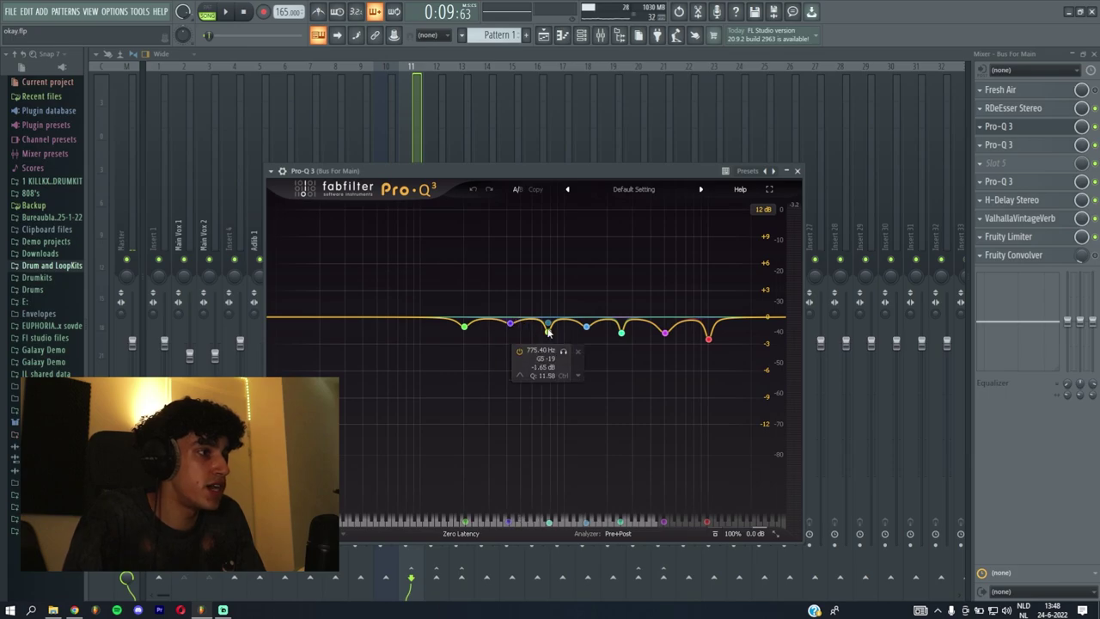
pyautogui.click(798, 171)
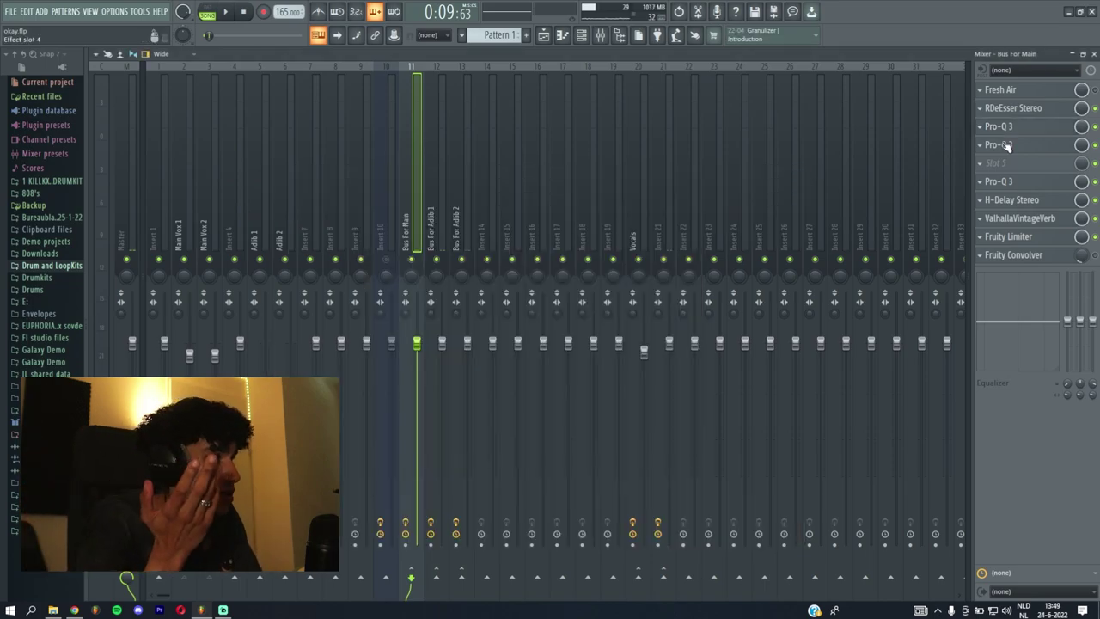
pyautogui.click(1004, 145)
pyautogui.moveTo(391, 321)
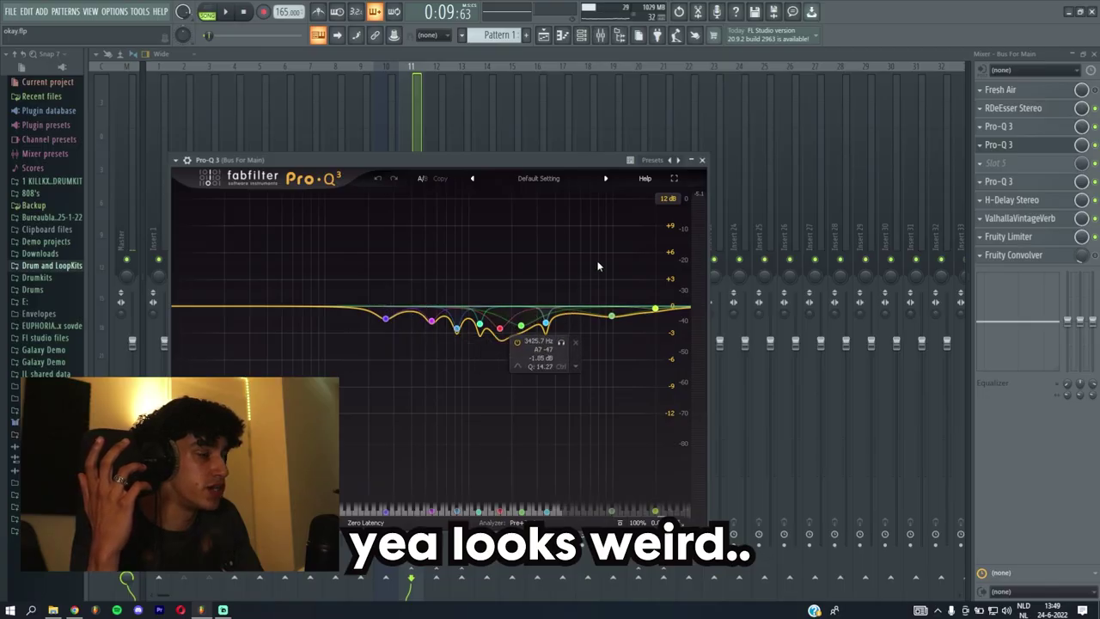
pyautogui.click(703, 160)
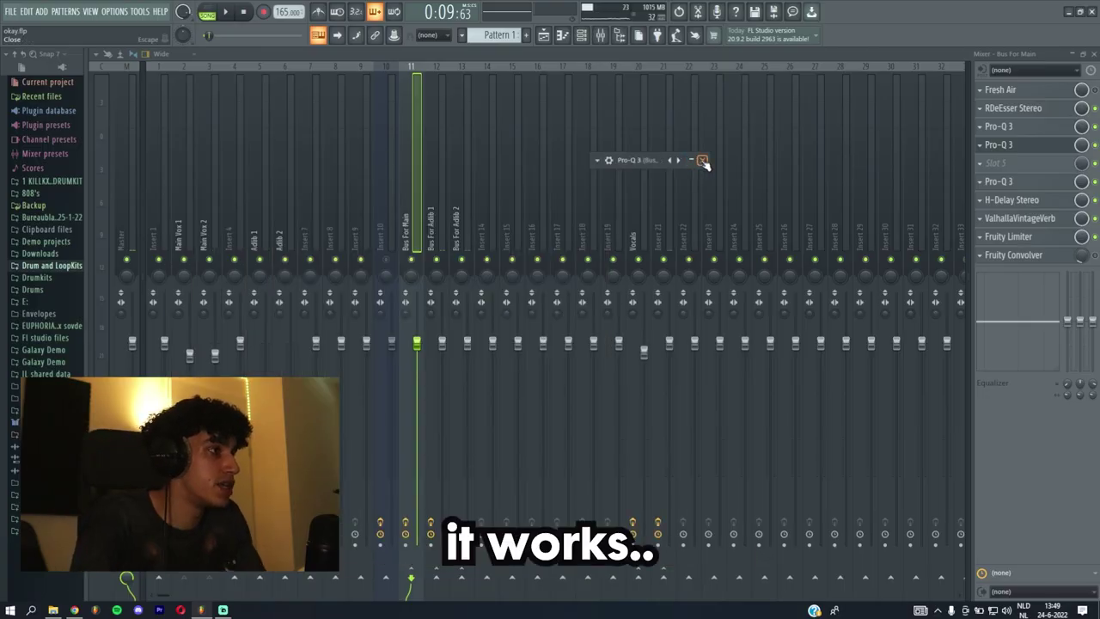
# - Open the third Pro-Q 3 on Bus For Main, shift its window left, and inspect its bands
pyautogui.click(1026, 187)
pyautogui.moveTo(651, 109); pyautogui.dragTo(536, 116)
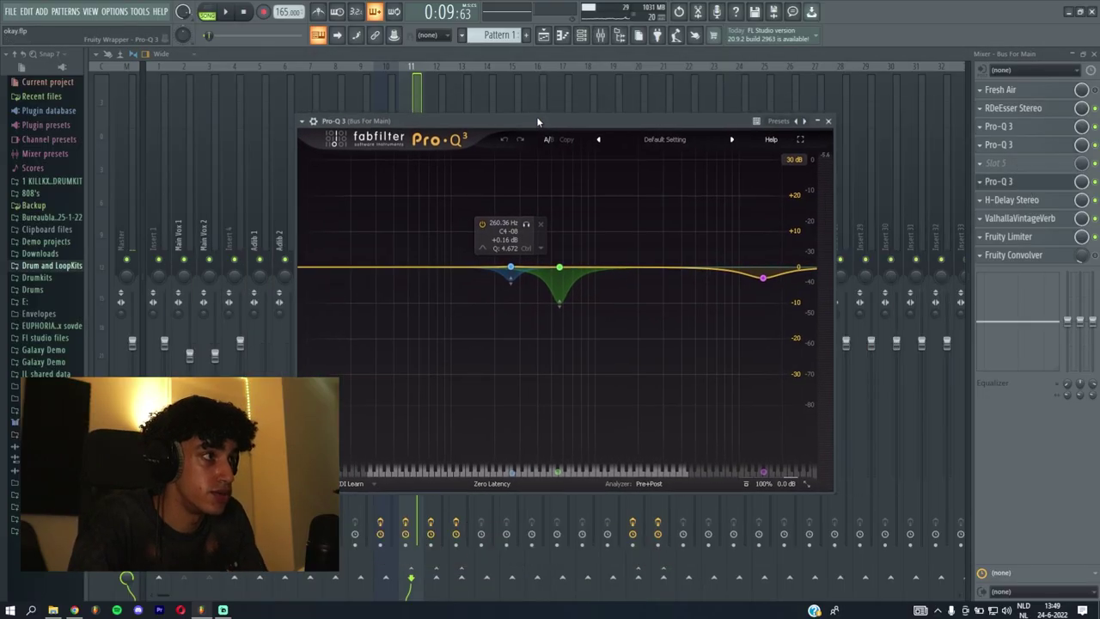
pyautogui.moveTo(510, 269)
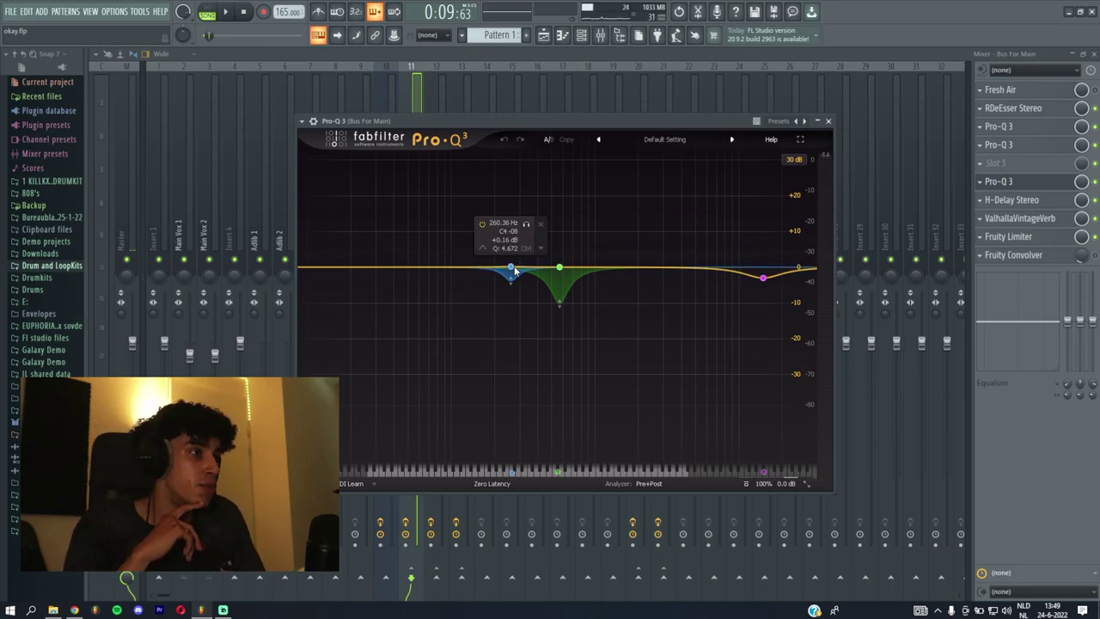
pyautogui.moveTo(758, 284)
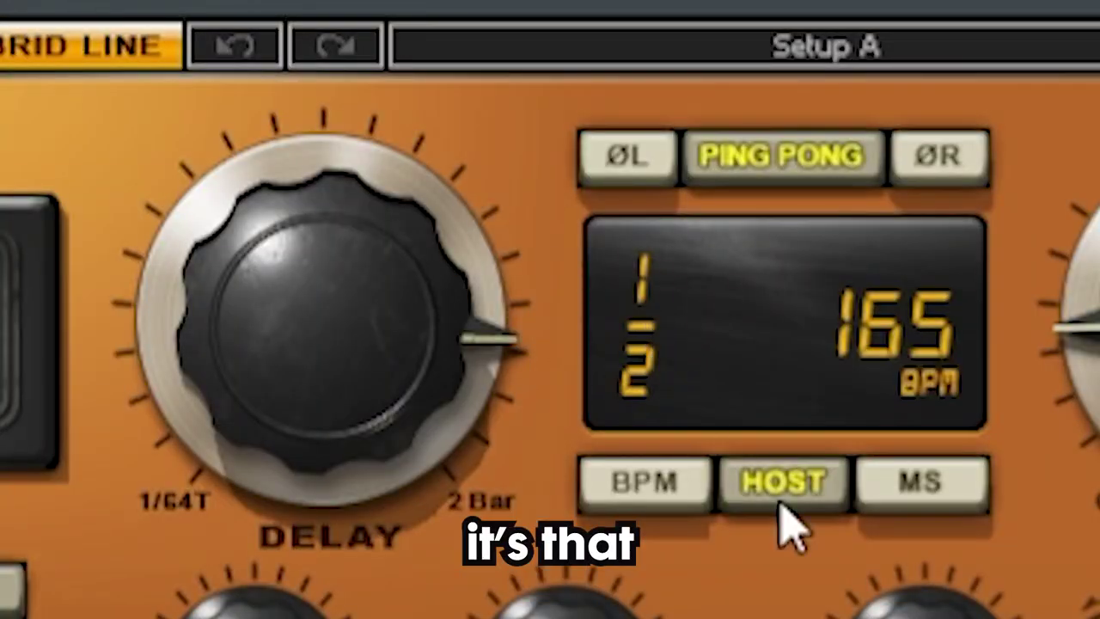
# - Switch off ping-pong on the Bus For Main H-Delay Stereo
pyautogui.click(751, 116)
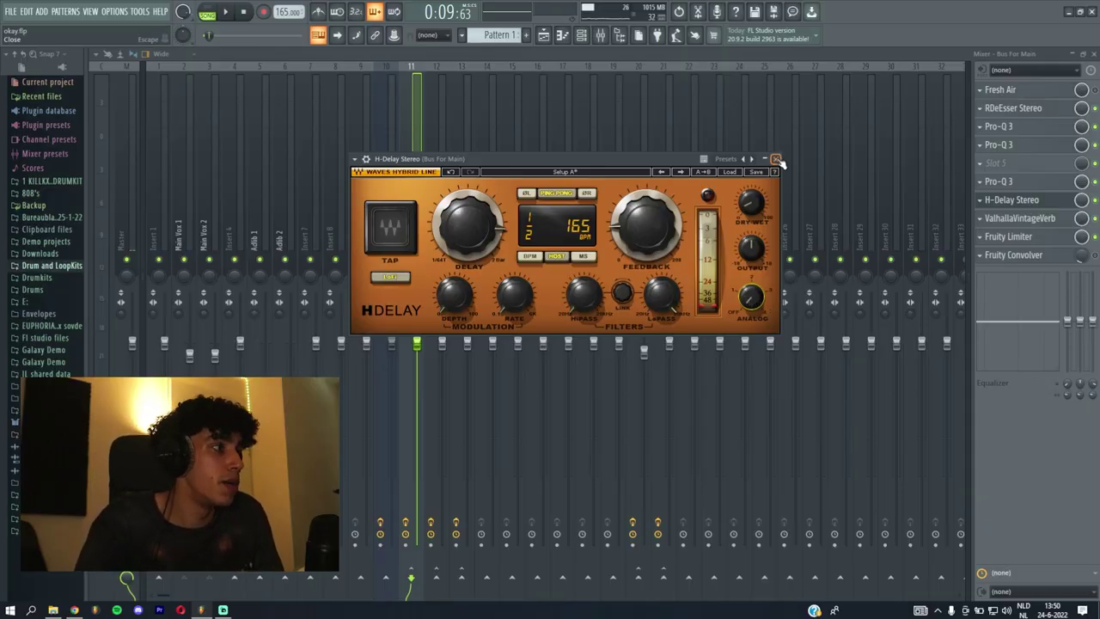
# - Close the H-Delay and open ValhallaVintageVerb on Bus For Main to look it over
pyautogui.click(778, 161)
pyautogui.click(1019, 217)
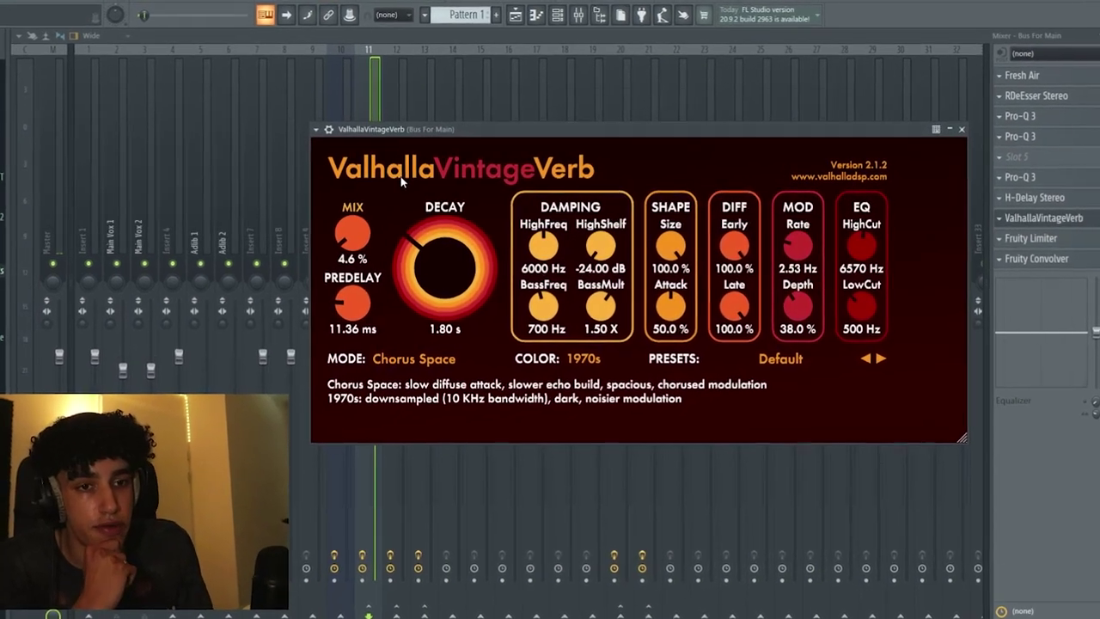
pyautogui.moveTo(399, 219)
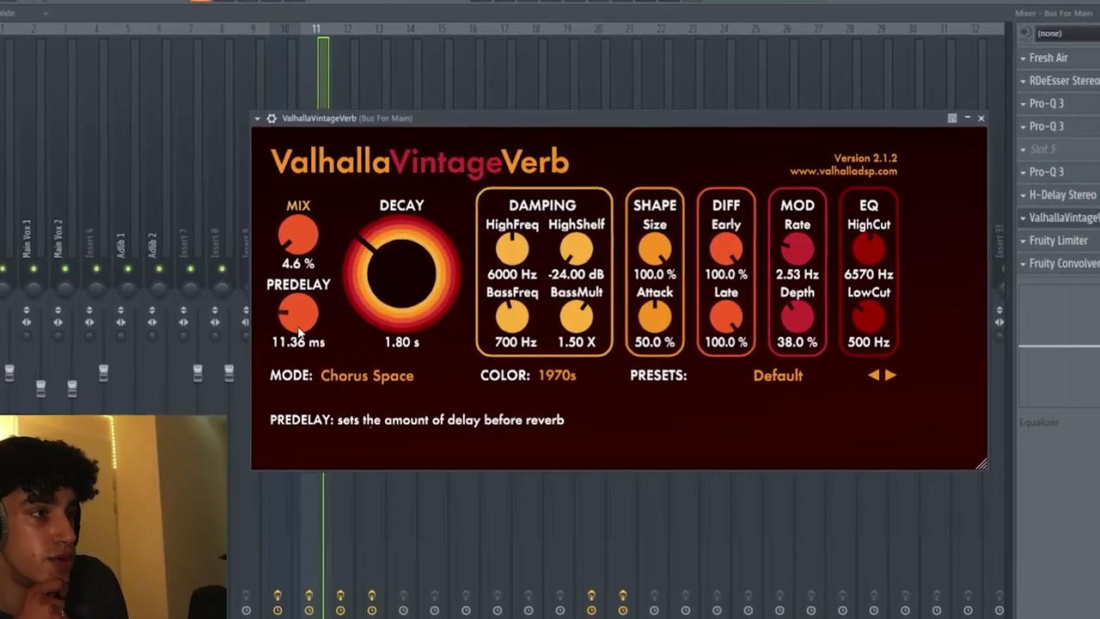
pyautogui.moveTo(320, 307)
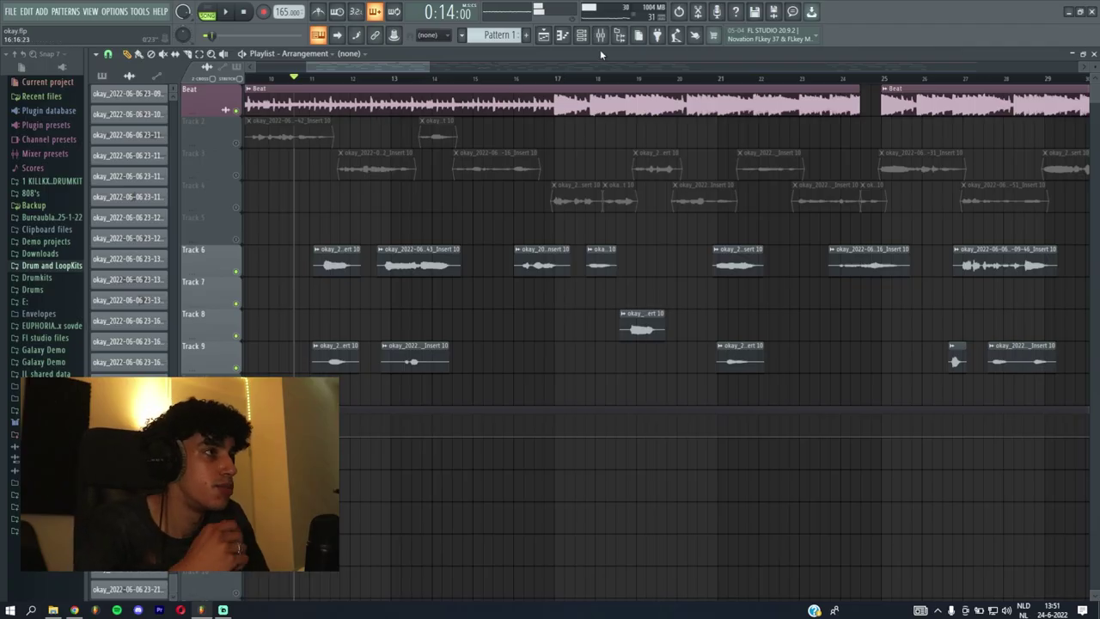
# - Bring the mixer back up with the View mixer button (F9)
pyautogui.click(601, 36)
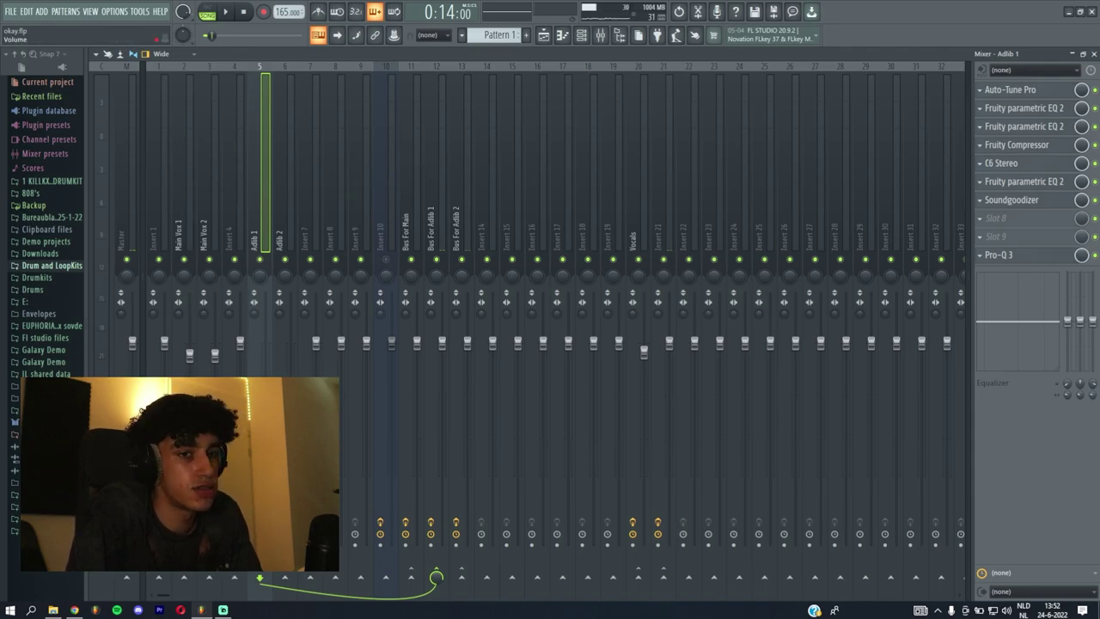
# - Select Bus For Adlib 1, open its Fruity Flanger, browse the presets, then close it
pyautogui.click(430, 563)
pyautogui.click(1023, 163)
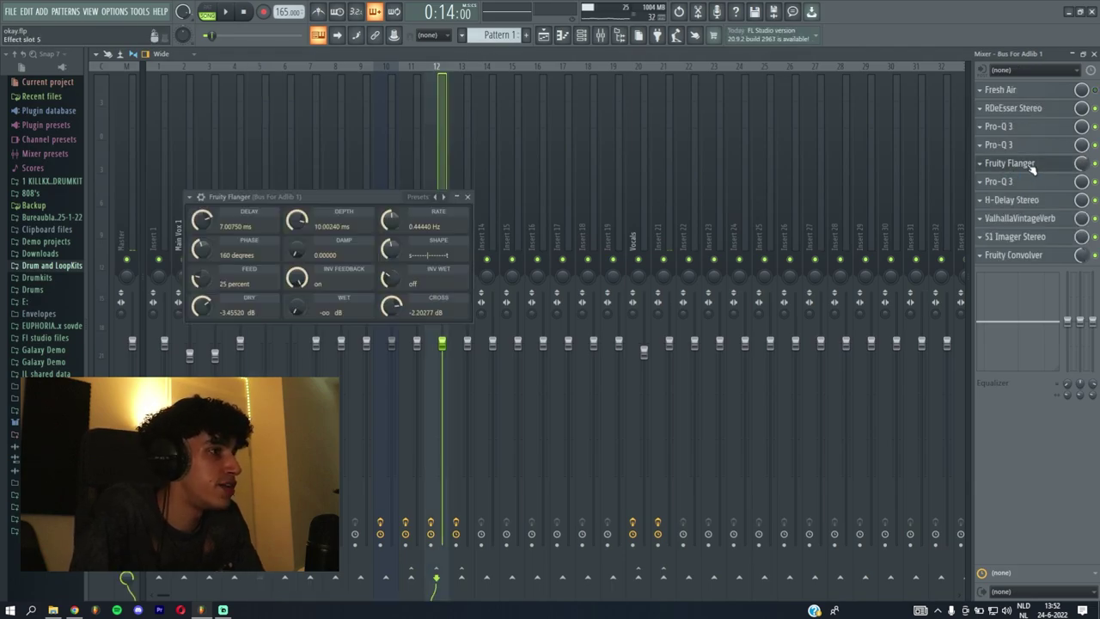
pyautogui.moveTo(356, 196); pyautogui.dragTo(502, 190)
pyautogui.click(590, 190)
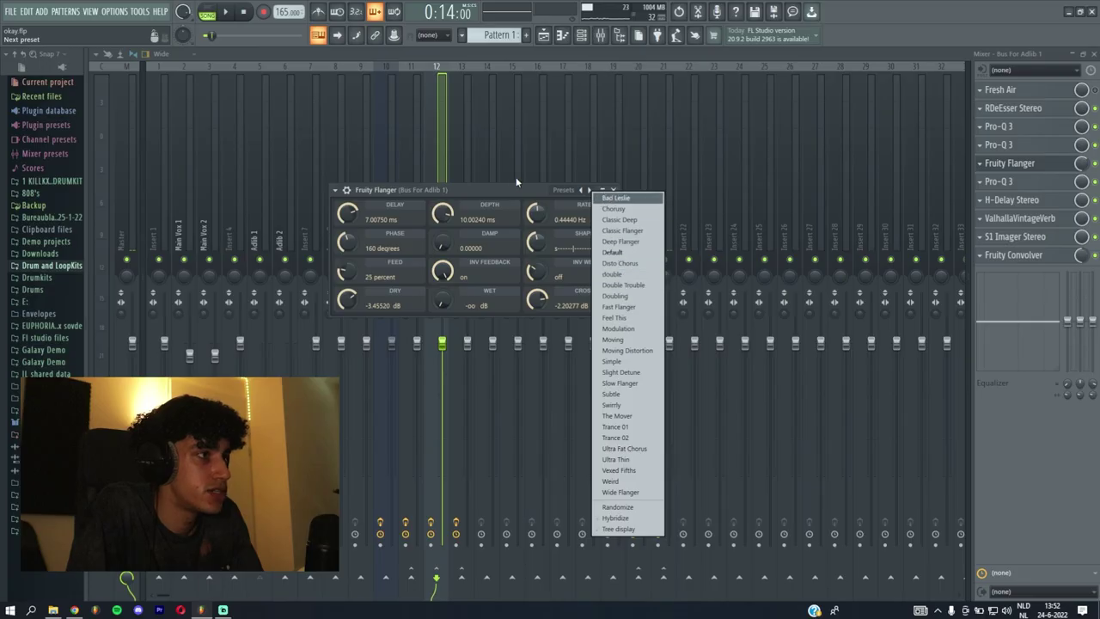
pyautogui.click(612, 189)
pyautogui.click(612, 190)
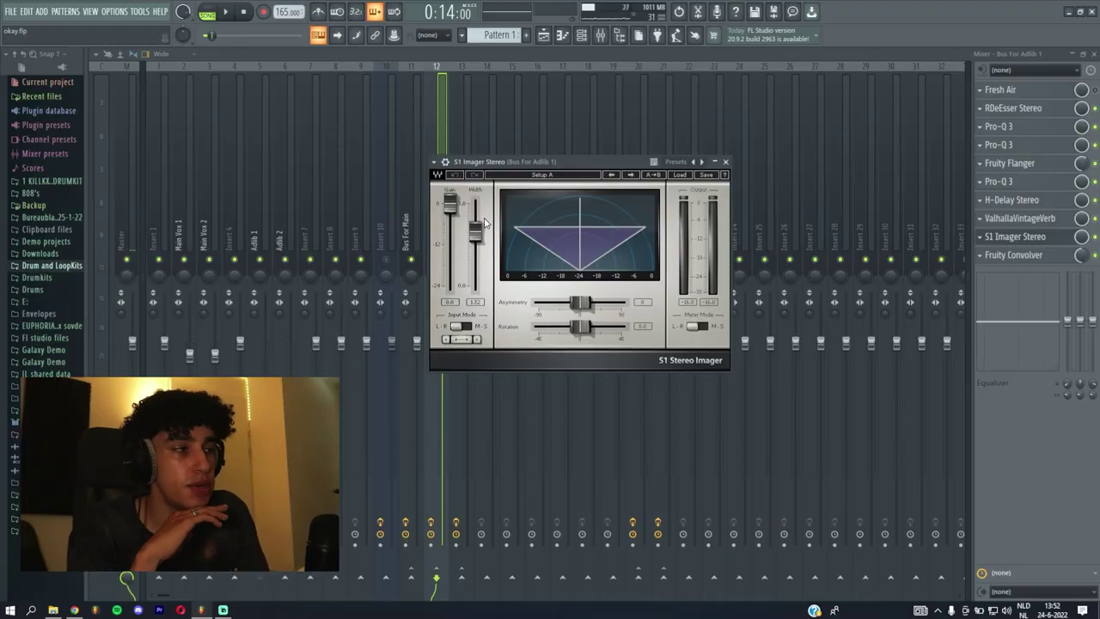
# - Close S1 Imager, check Fruity Convolver, preview the playlist arrangement, then return to the mixer
pyautogui.click(727, 162)
pyautogui.click(1042, 255)
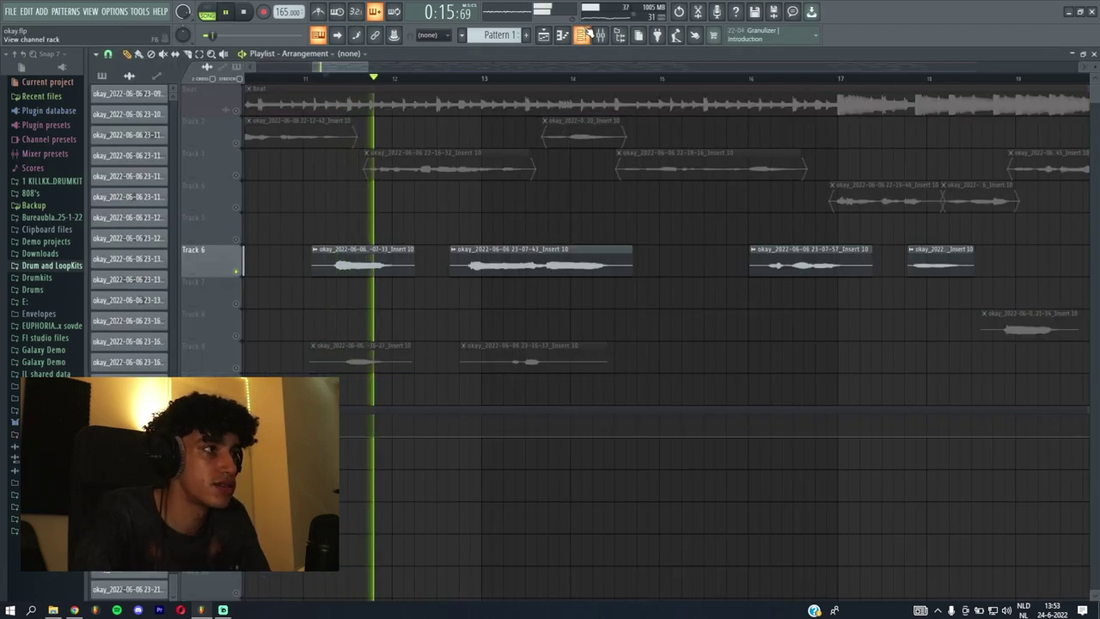
pyautogui.click(600, 34)
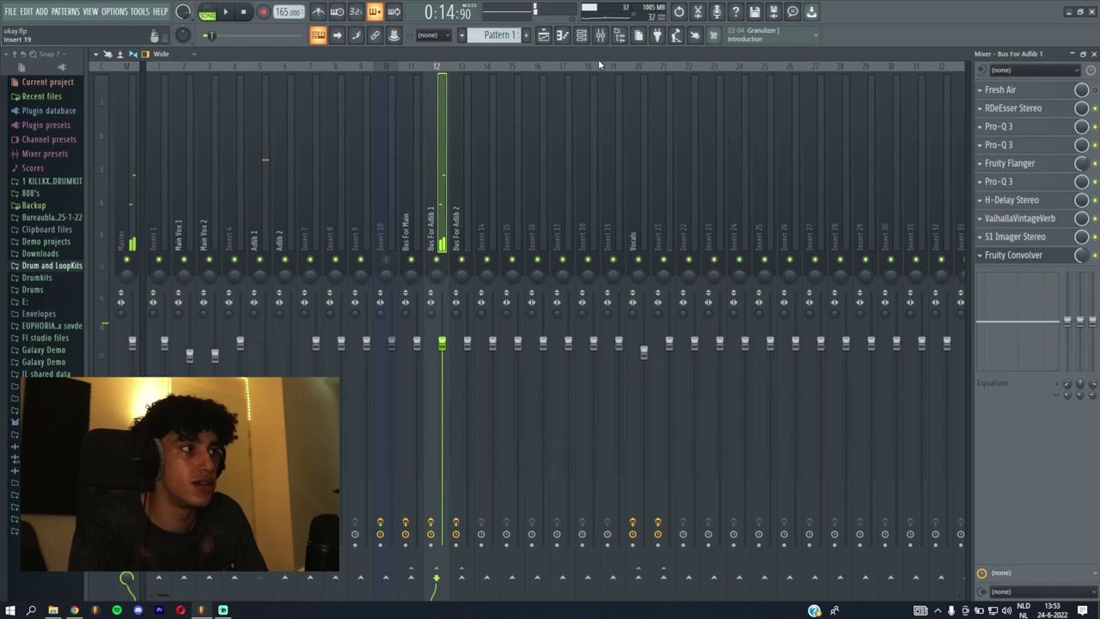
pyautogui.click(545, 36)
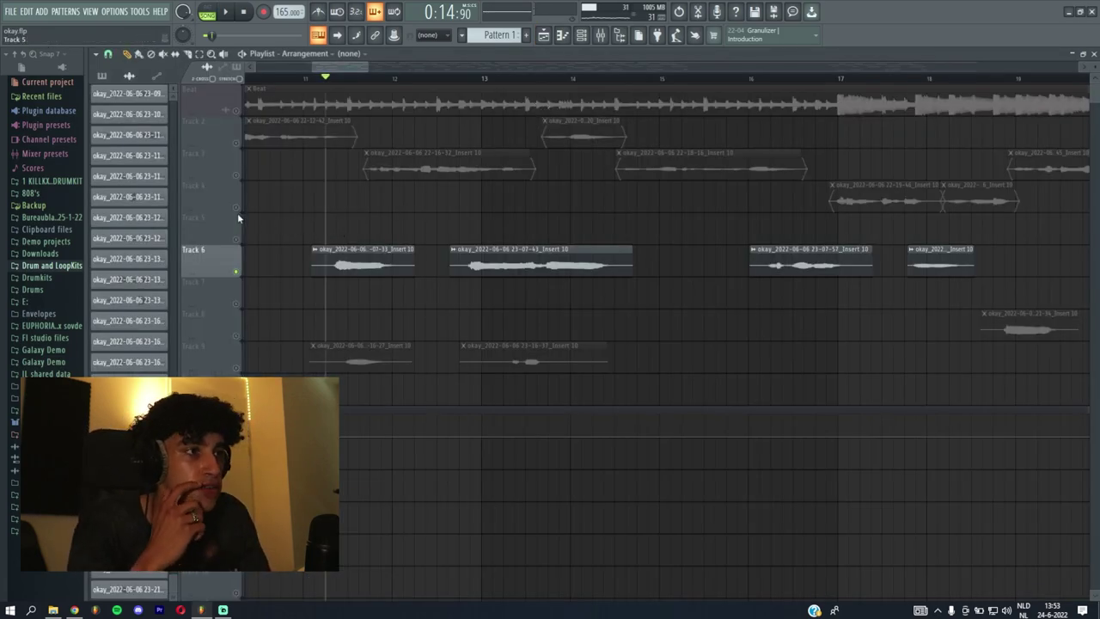
pyautogui.click(602, 37)
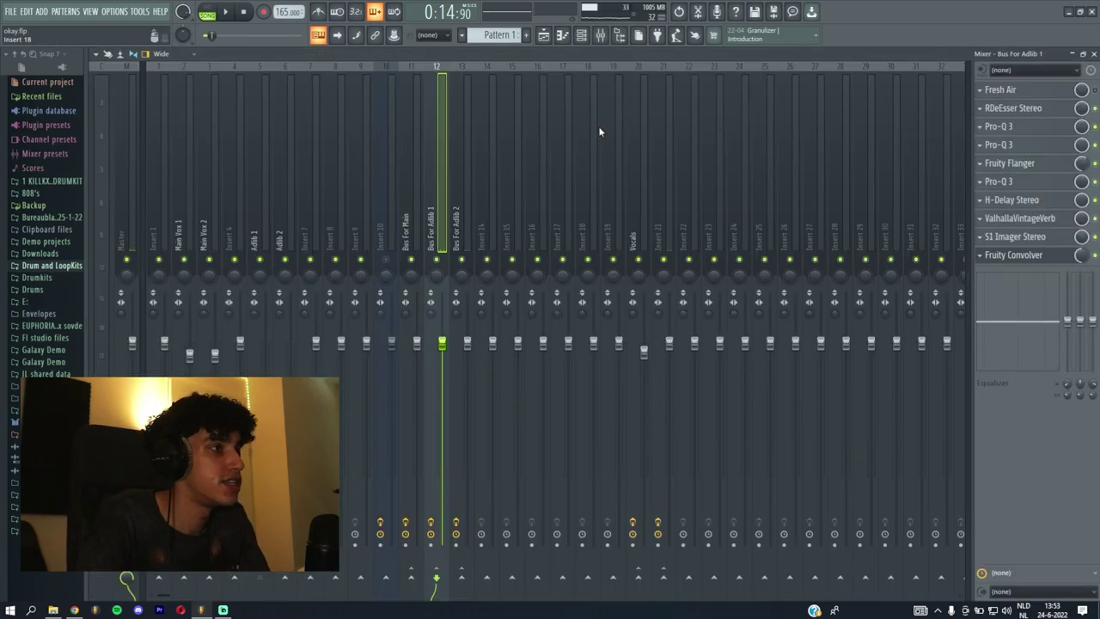
# - On Bus For Adlib 2, raise the ValhallaVintageVerb MIX from 4.6% to 12.2%, then open Fruity PanOMatic
pyautogui.press('Right')
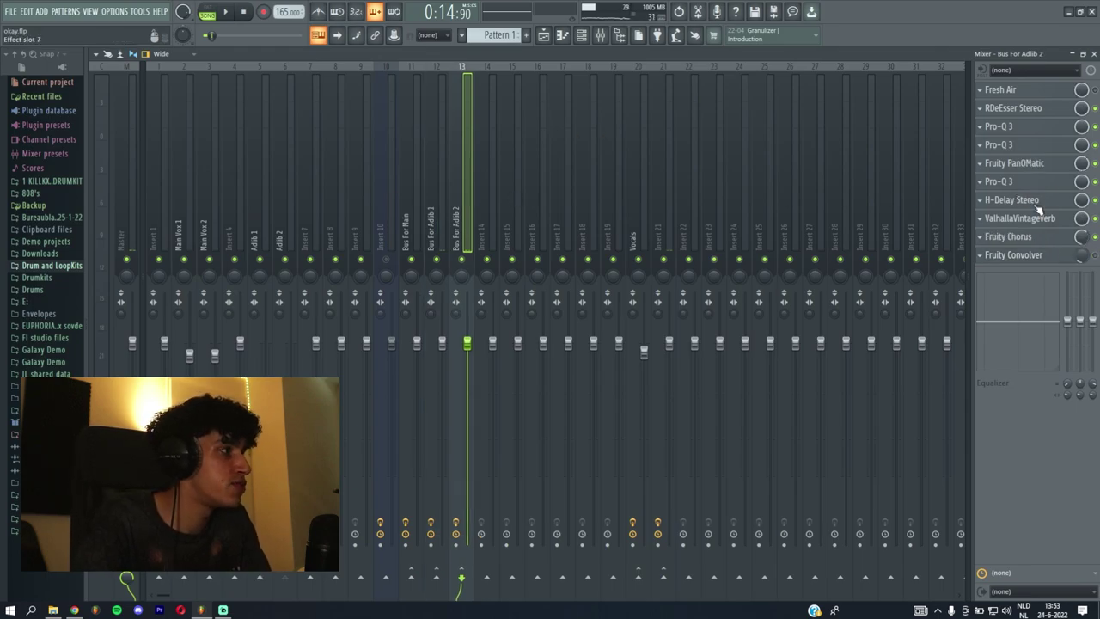
pyautogui.click(1015, 254)
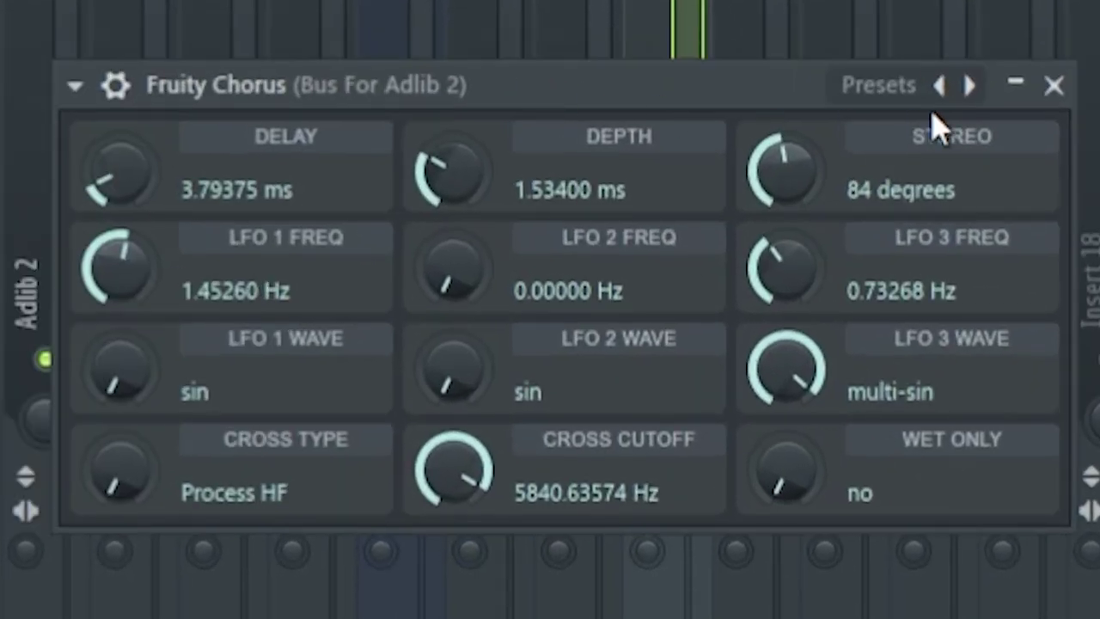
pyautogui.click(406, 168)
pyautogui.click(577, 111)
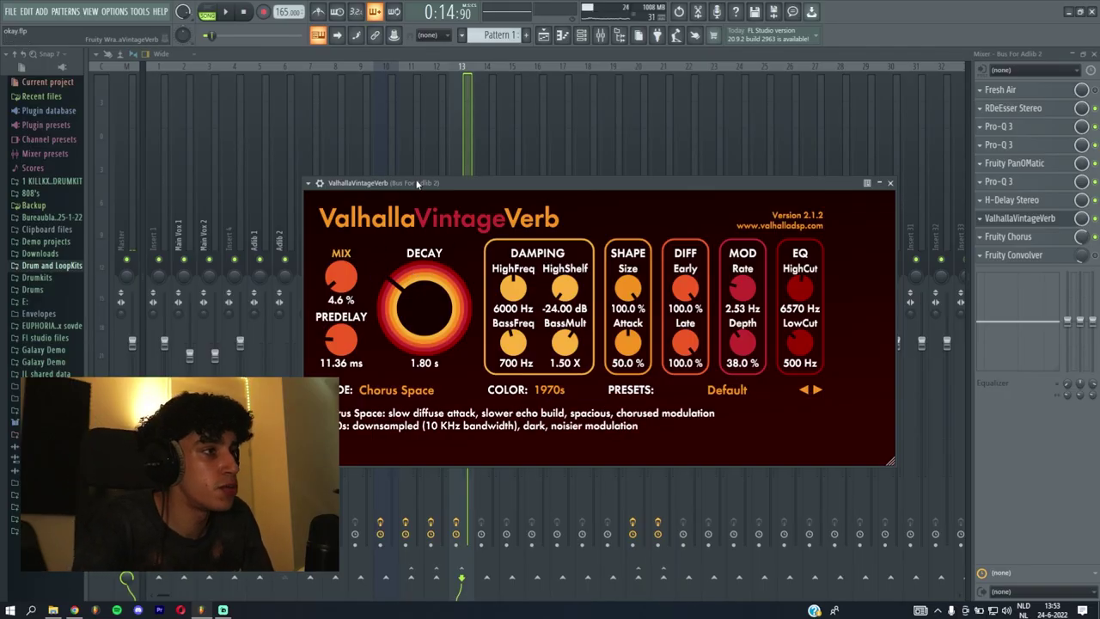
pyautogui.moveTo(416, 183); pyautogui.dragTo(503, 146)
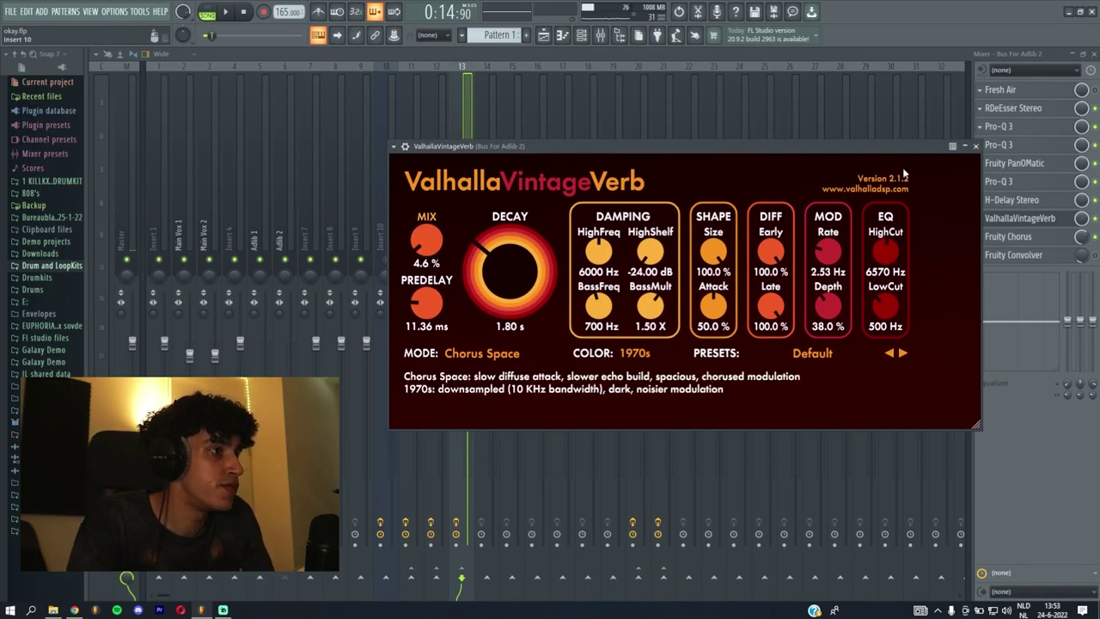
pyautogui.moveTo(412, 247); pyautogui.dragTo(431, 228)
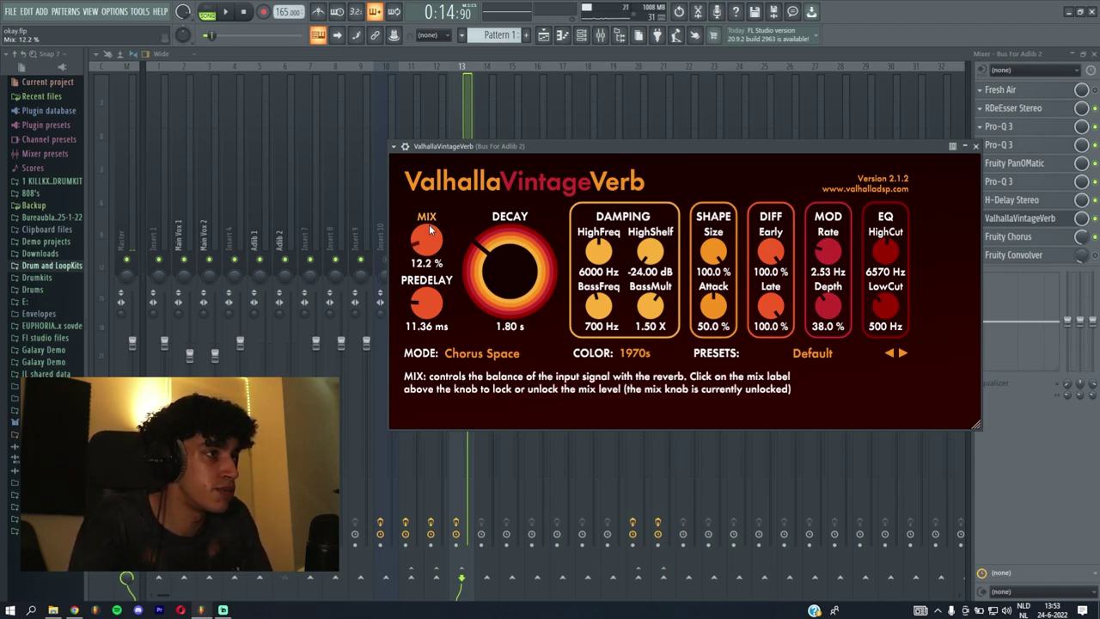
pyautogui.click(976, 146)
pyautogui.click(1014, 162)
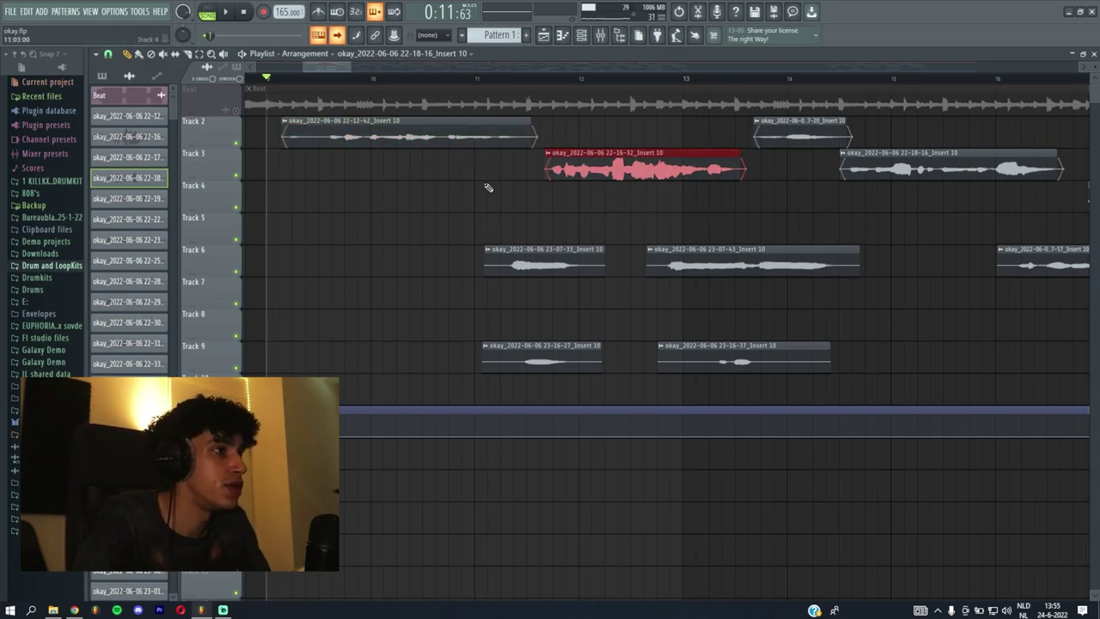
pyautogui.scroll(-2, 367, 86)
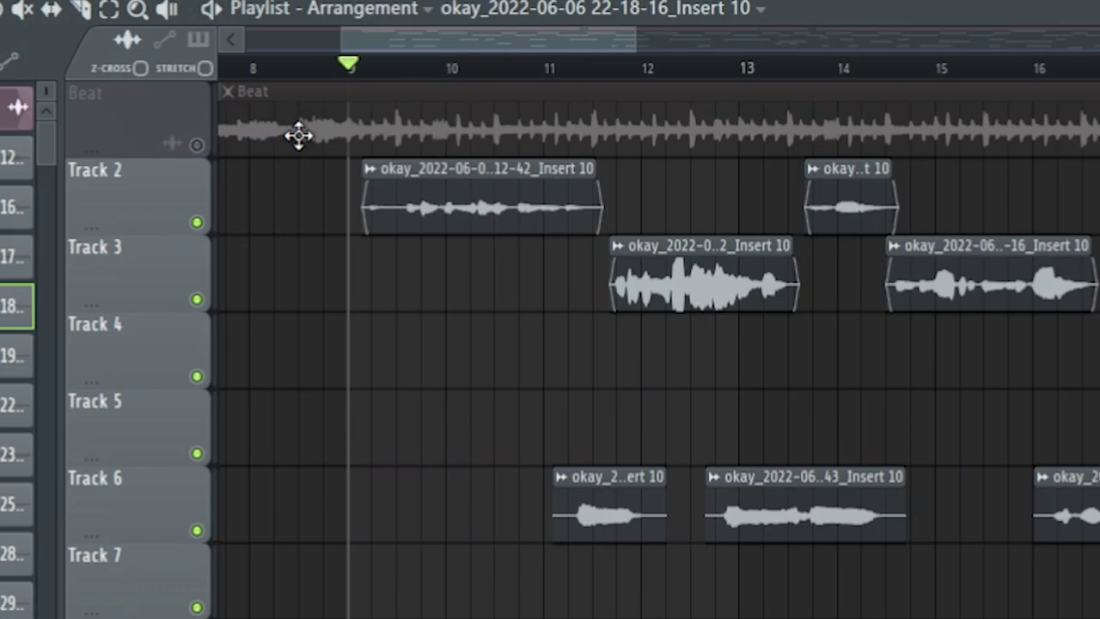
pyautogui.click(300, 135)
pyautogui.scroll(3, 341, 216)
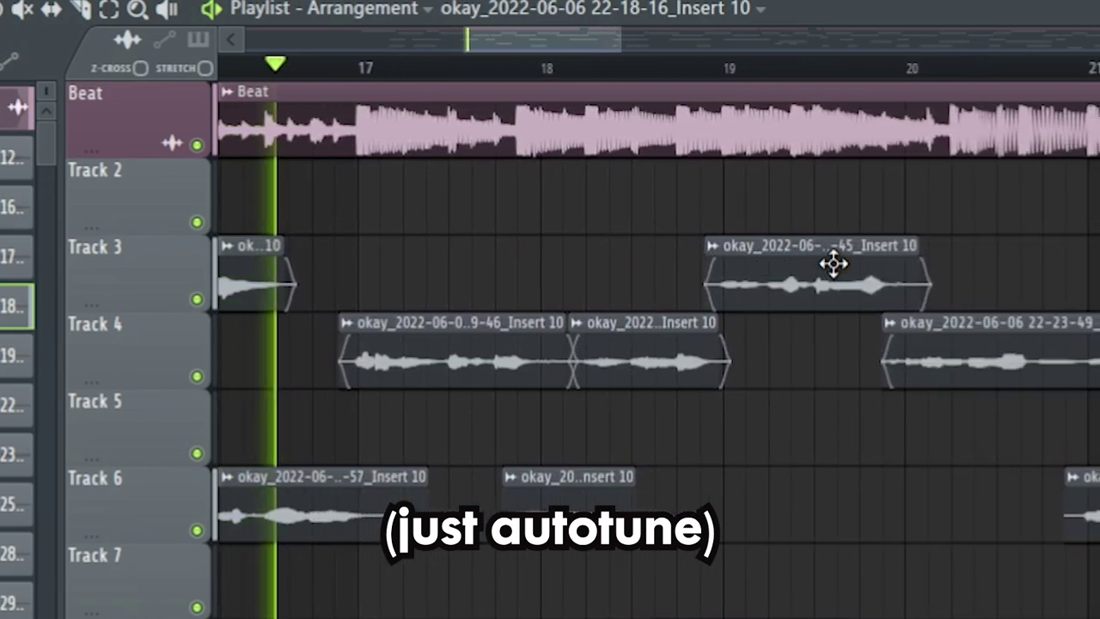
pyautogui.scroll(-3, 825, 273)
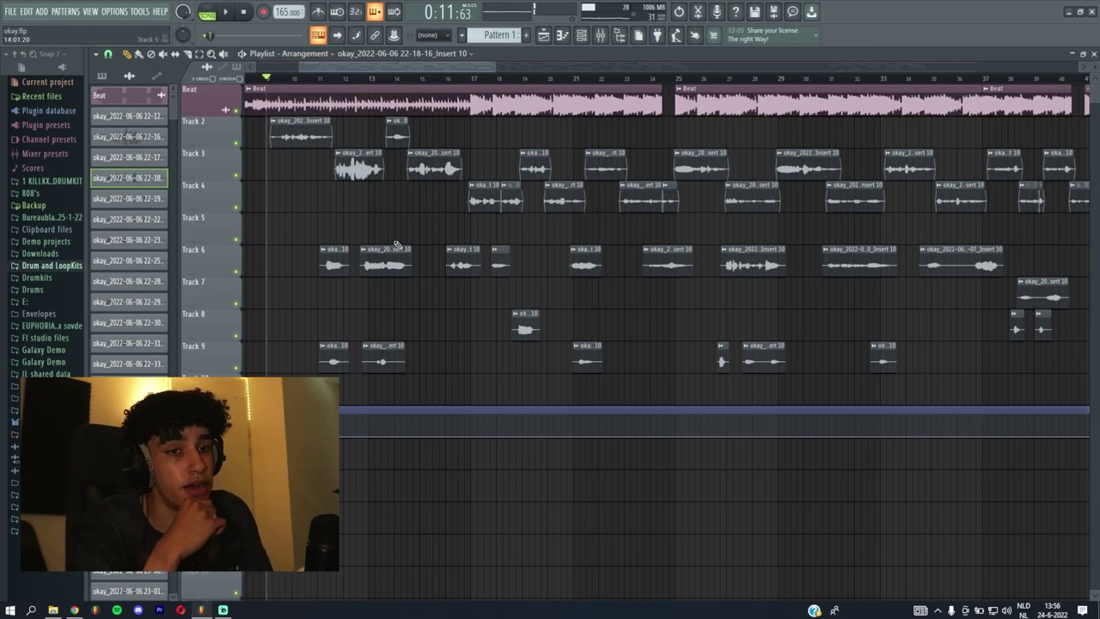
# - Bring up the mixer (F9) on Main Vox 2's Auto-Tune, EQ and compressor chain
pyautogui.press('F9')
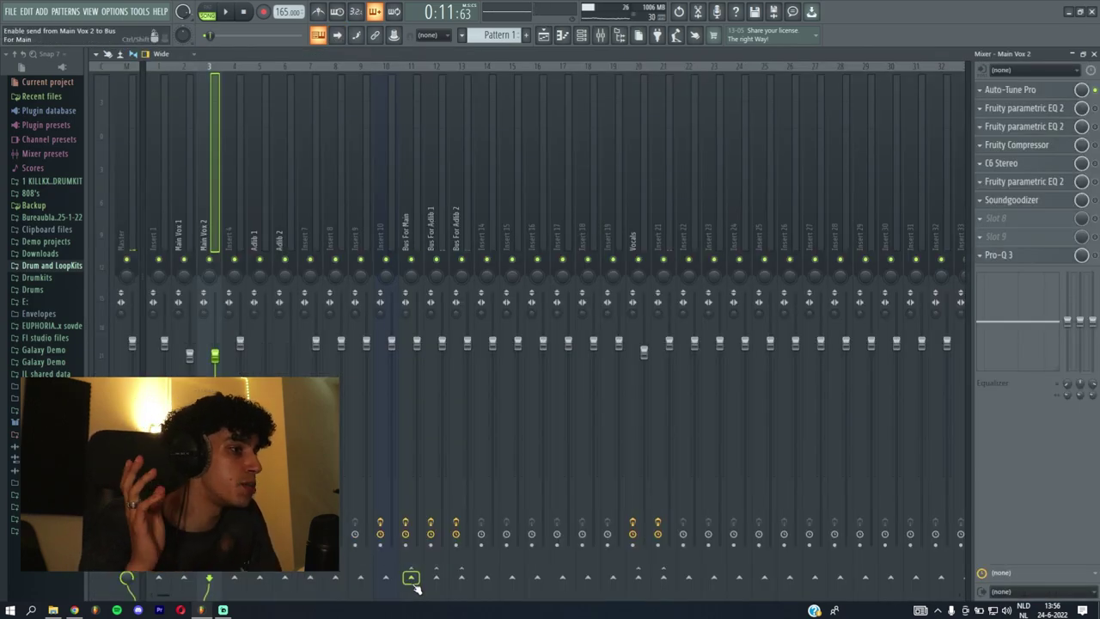